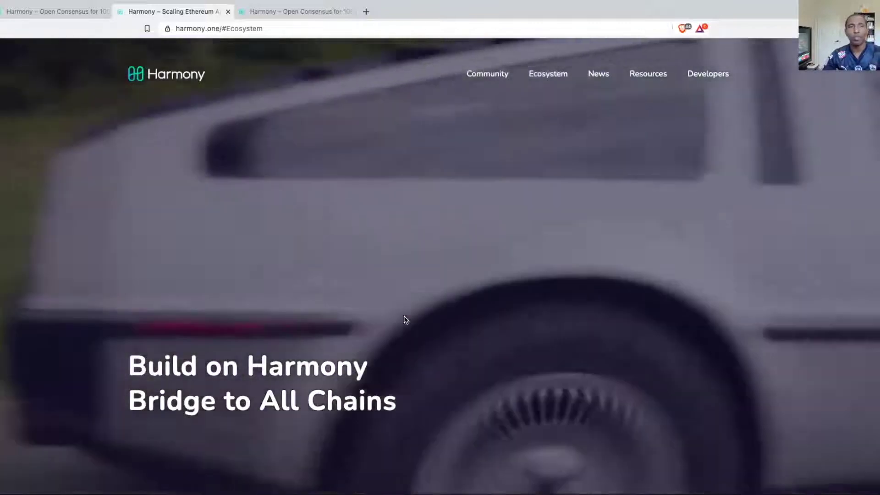
Scroll the harmony.one homepage past the features, news and partners sections to the footer links
scroll(412, 319, down, 1)
scroll(411, 319, up, 1)
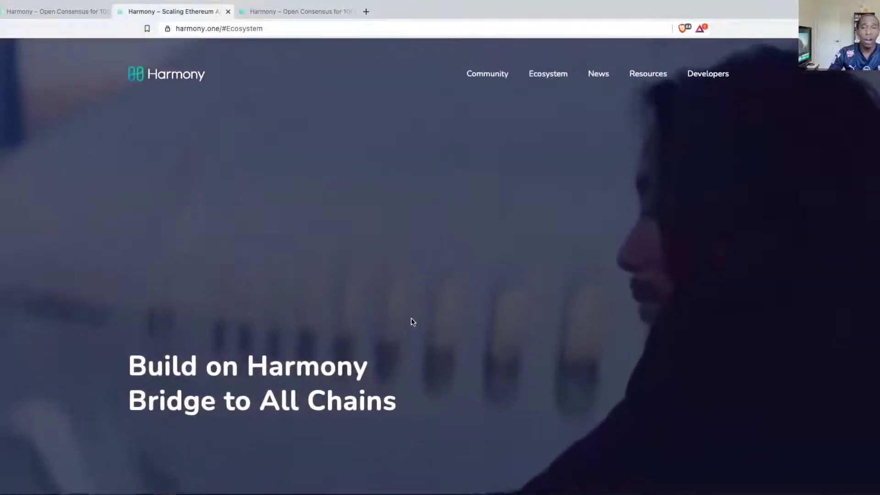
scroll(412, 318, down, 4)
scroll(412, 318, down, 6)
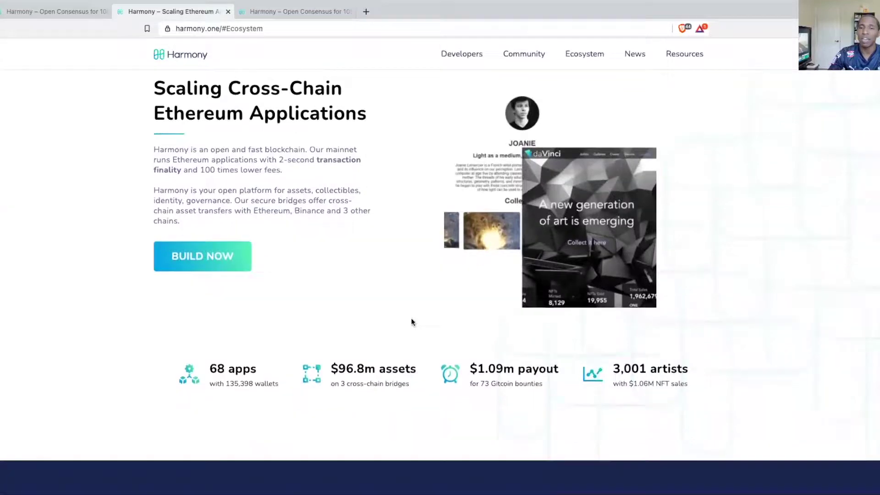
scroll(411, 321, down, 15)
scroll(413, 322, down, 10)
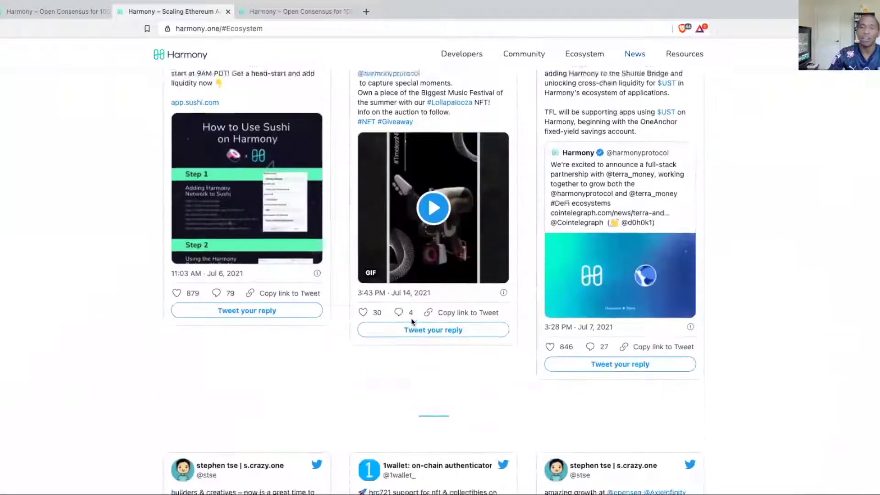
scroll(413, 322, up, 20)
scroll(413, 322, down, 9)
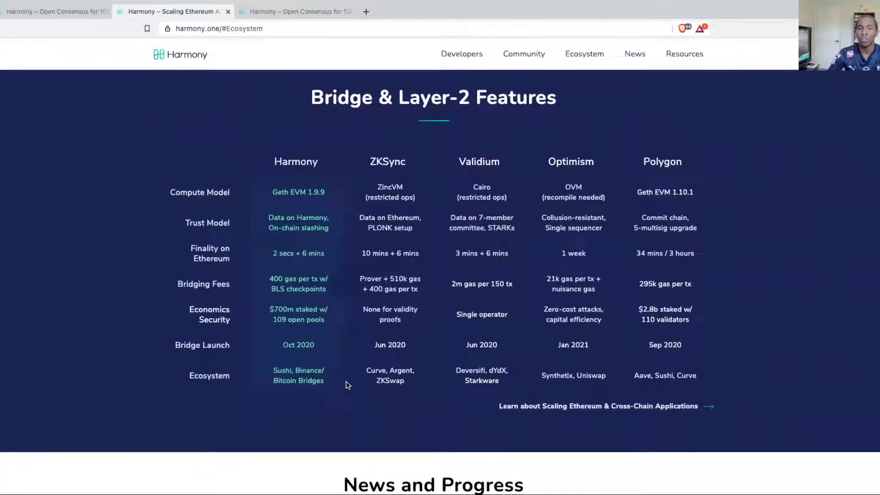
scroll(771, 362, down, 1)
scroll(771, 360, down, 20)
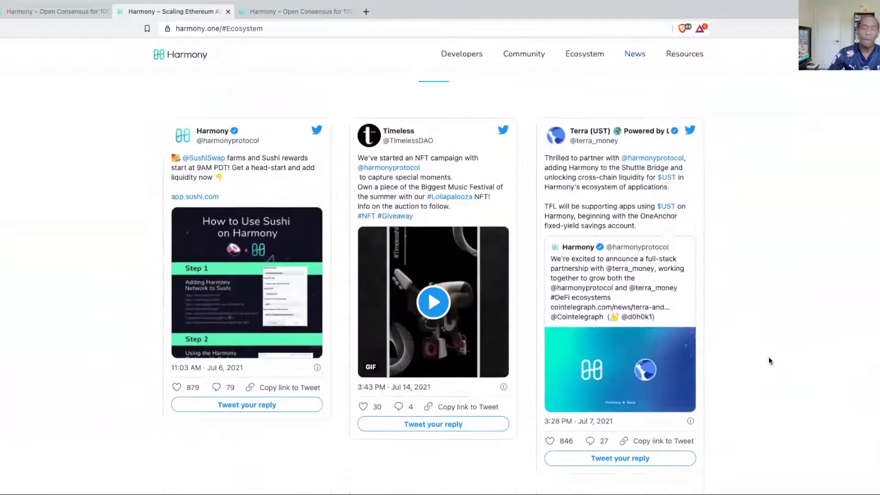
scroll(770, 361, down, 15)
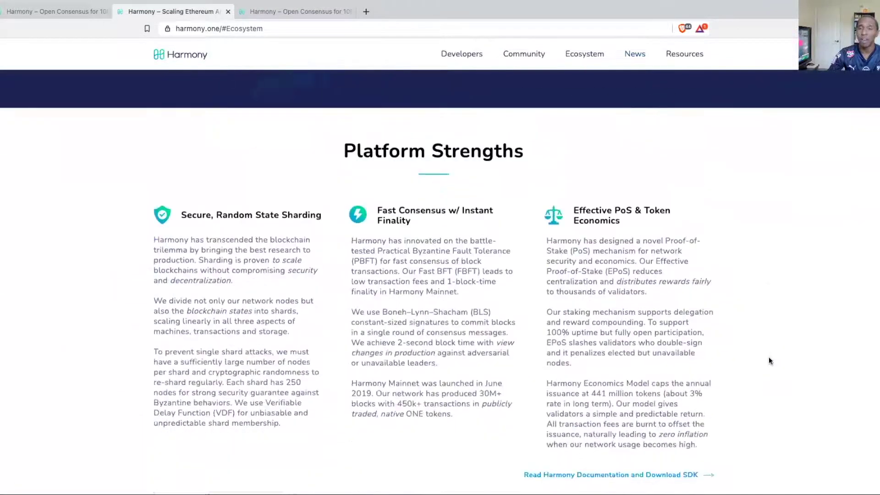
scroll(770, 360, down, 20)
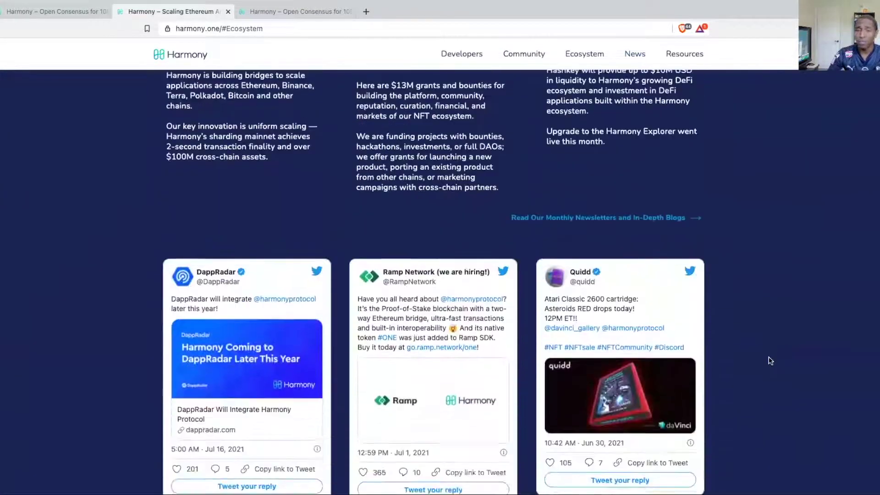
scroll(771, 361, down, 10)
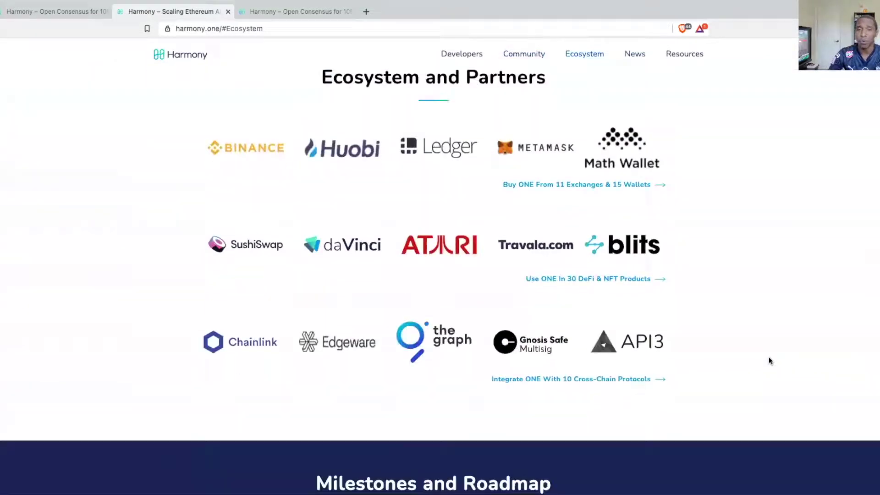
scroll(770, 361, up, 2)
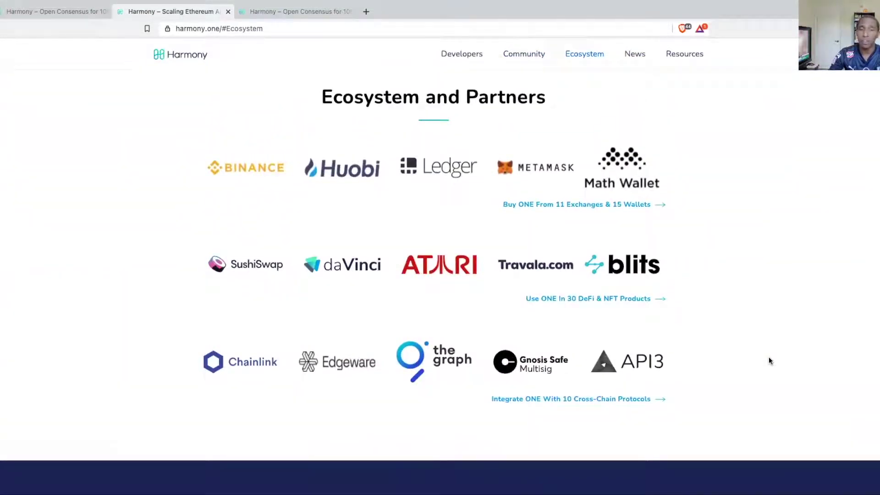
scroll(769, 358, down, 1)
scroll(769, 361, down, 10)
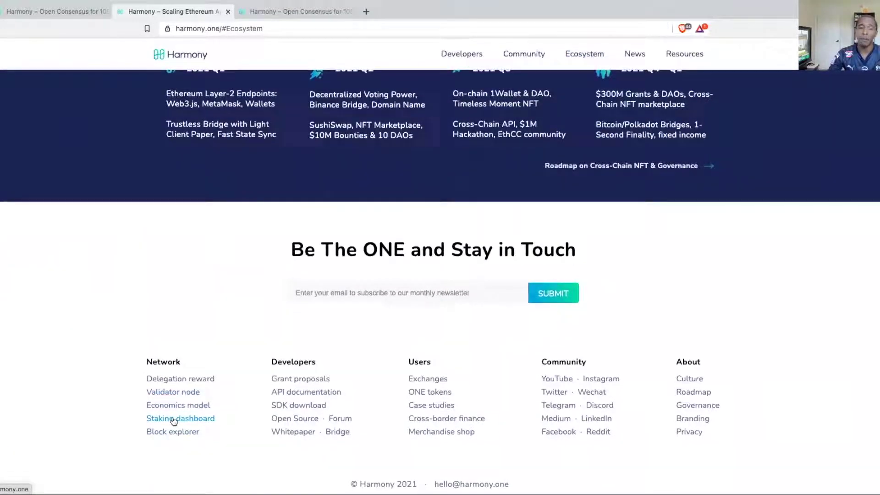
Follow the footer's Staking dashboard link, then go to the Portfolio page with its 550 ONE delegation
click(174, 419)
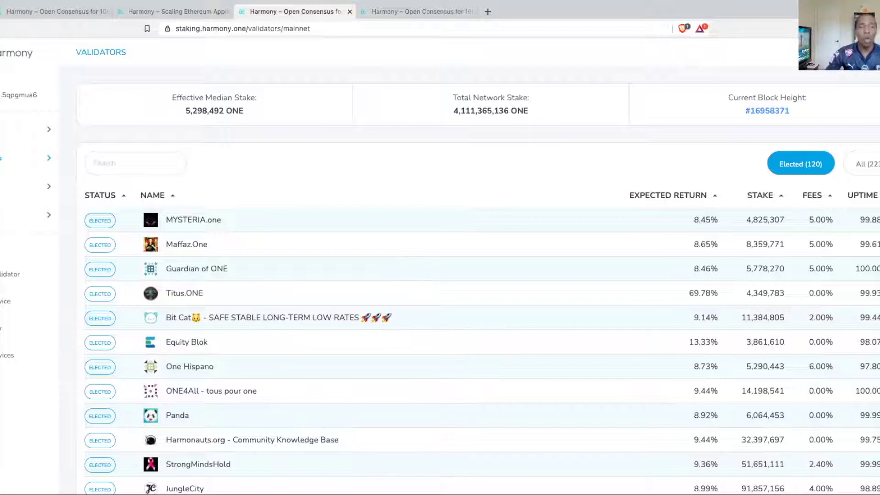
click(1, 129)
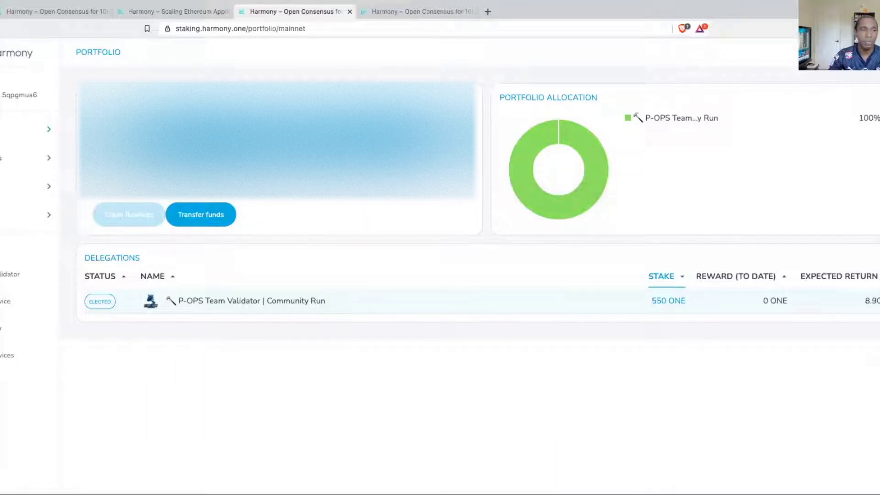
Leave the 550 ONE P-OPS delegation view for the mainnet list of 120 elected validators
click(1, 158)
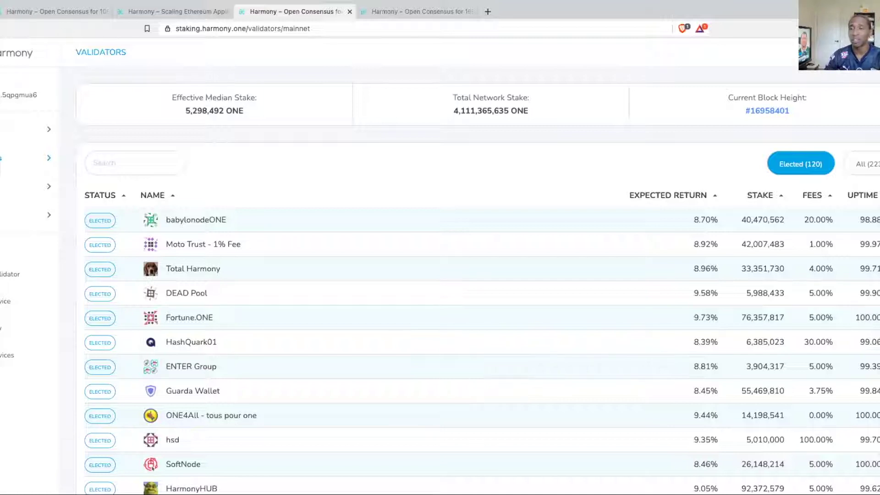
Sort elected validators by uptime, highest first, so 100.00% validators like SoftNode lead
click(863, 195)
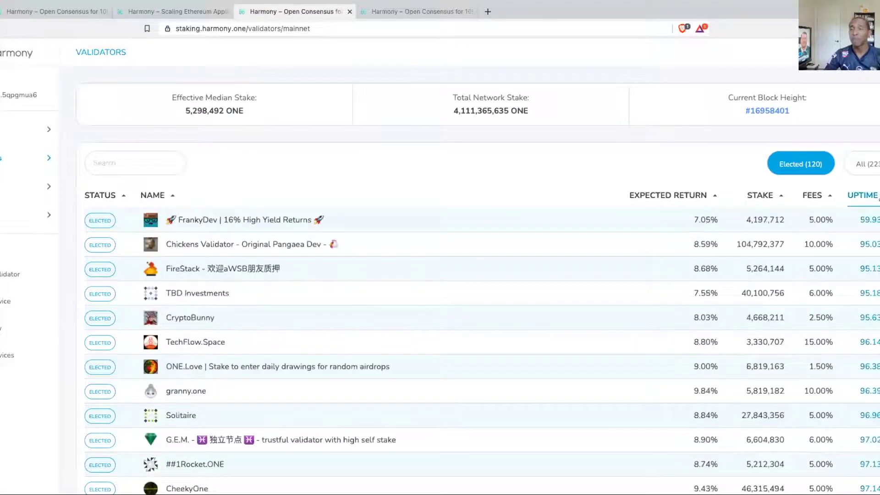
click(863, 195)
click(863, 195)
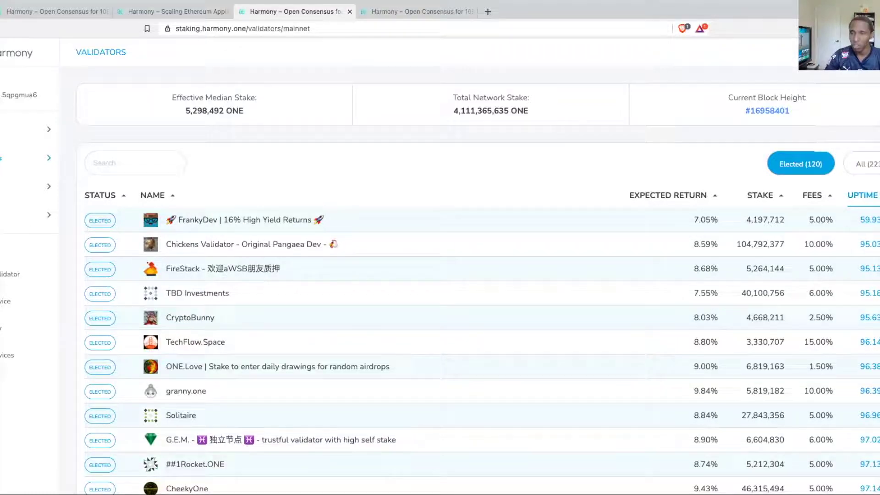
scroll(876, 187, down, 1)
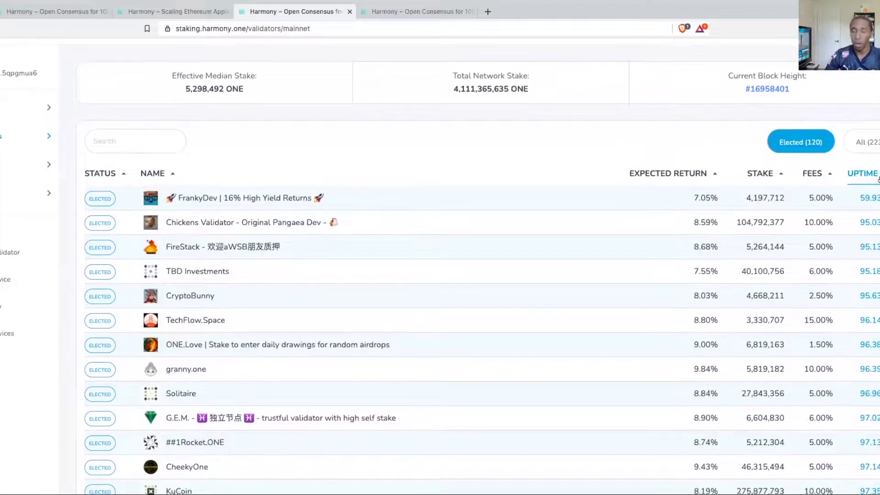
click(873, 185)
scroll(871, 182, up, 1)
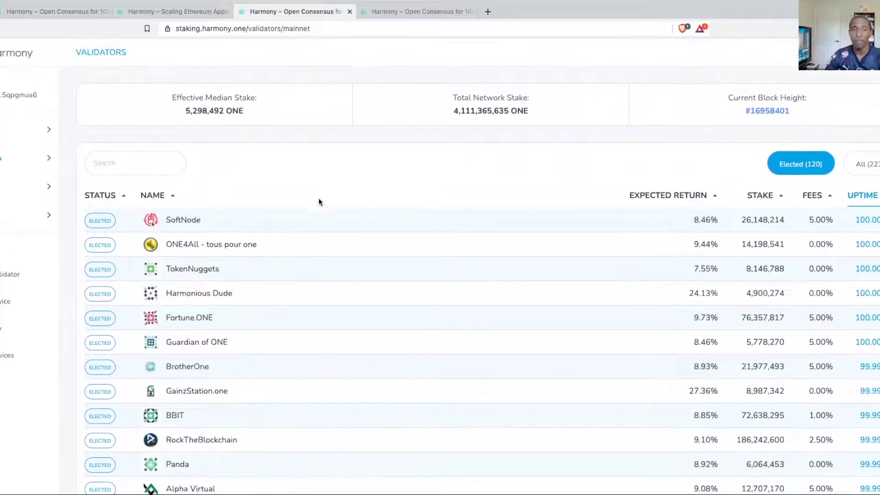
scroll(877, 228, up, 1)
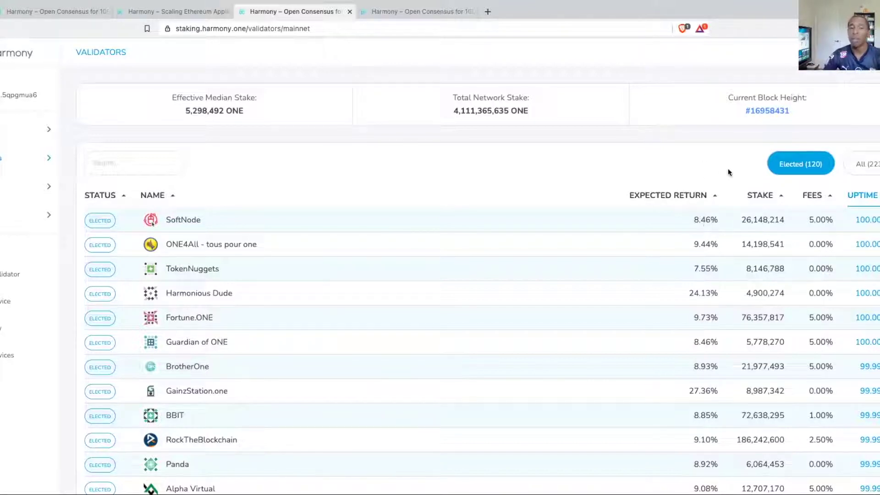
View SoftNode's validator profile and 5.00% fee, then go back to the validators list
click(178, 220)
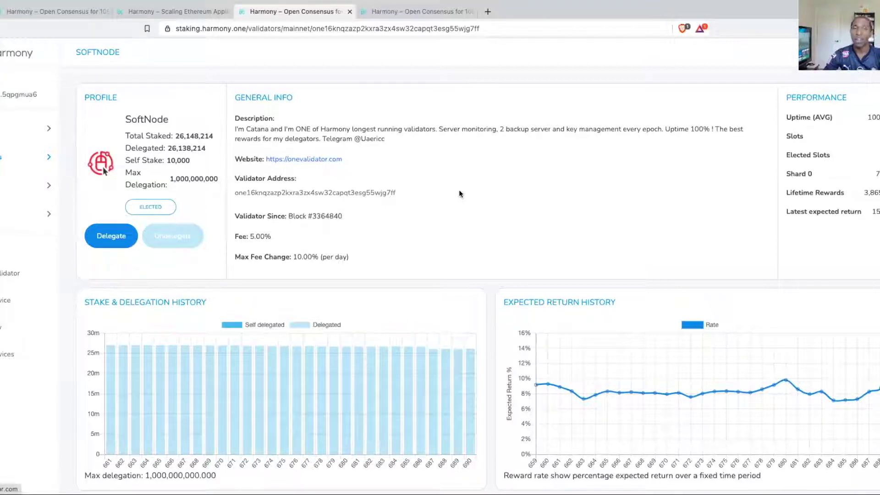
mouse_move(538, 402)
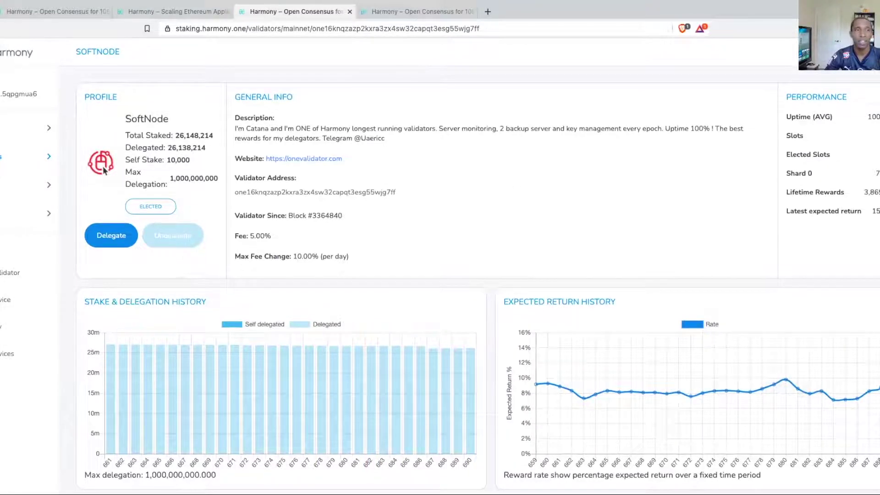
key(alt+Left)
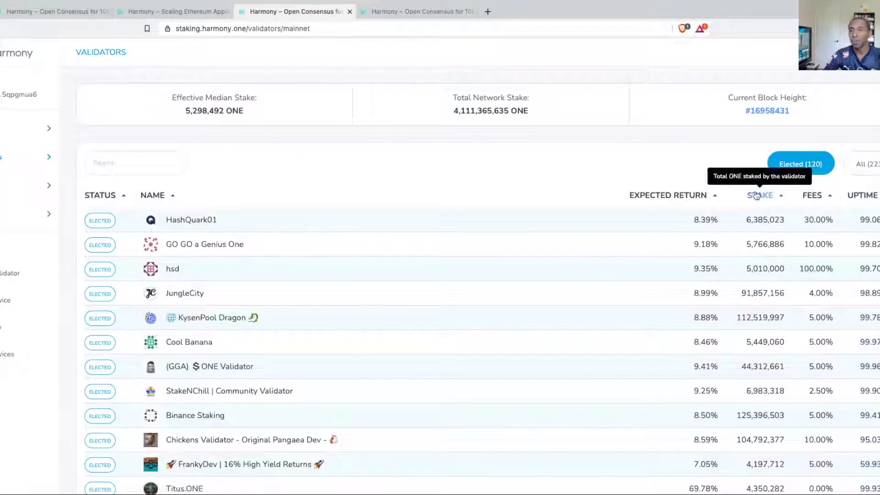
Sort validators by stake, largest first, and scroll down the list to find Fuzz.Fi
click(771, 198)
click(771, 198)
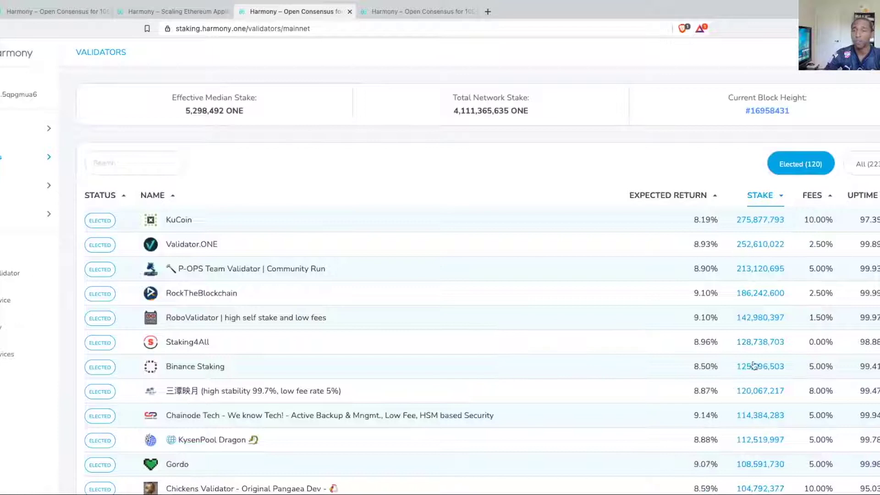
scroll(759, 300, down, 2)
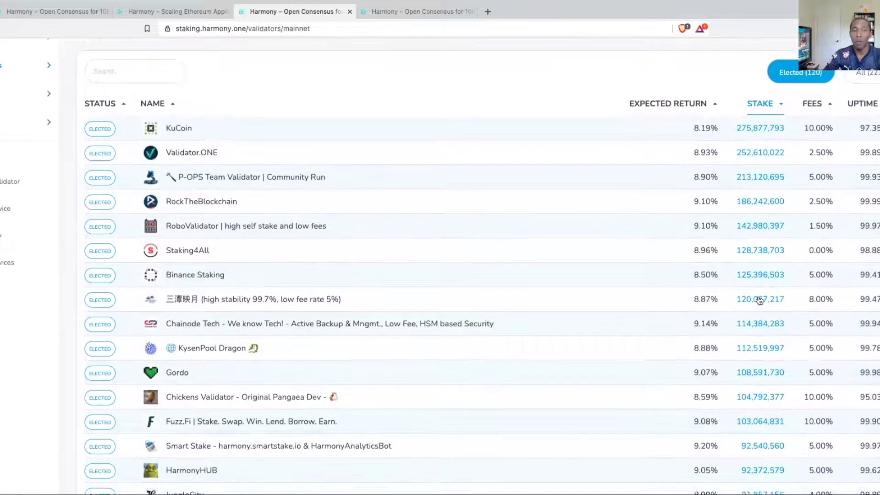
scroll(757, 298, up, 2)
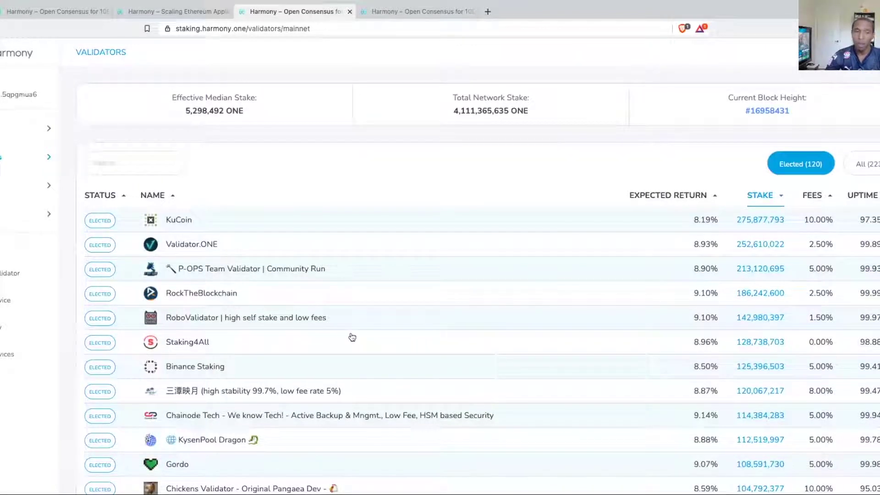
scroll(390, 346, down, 1)
scroll(389, 345, down, 3)
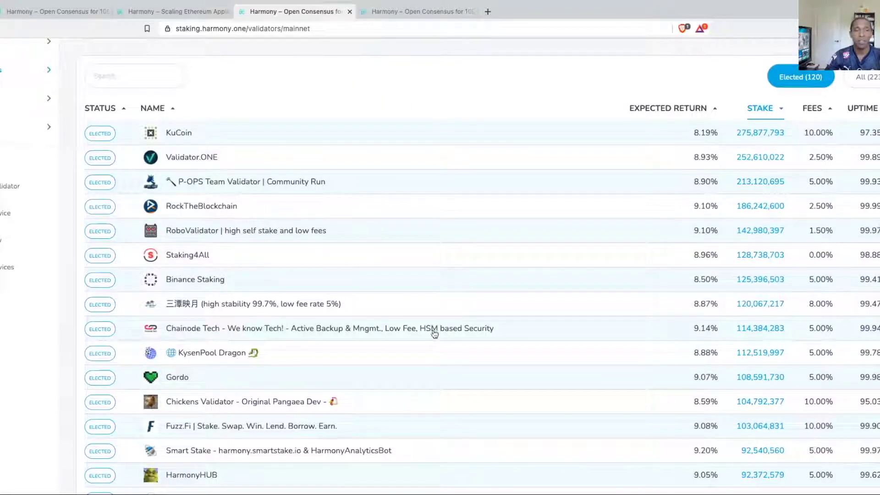
scroll(430, 338, down, 1)
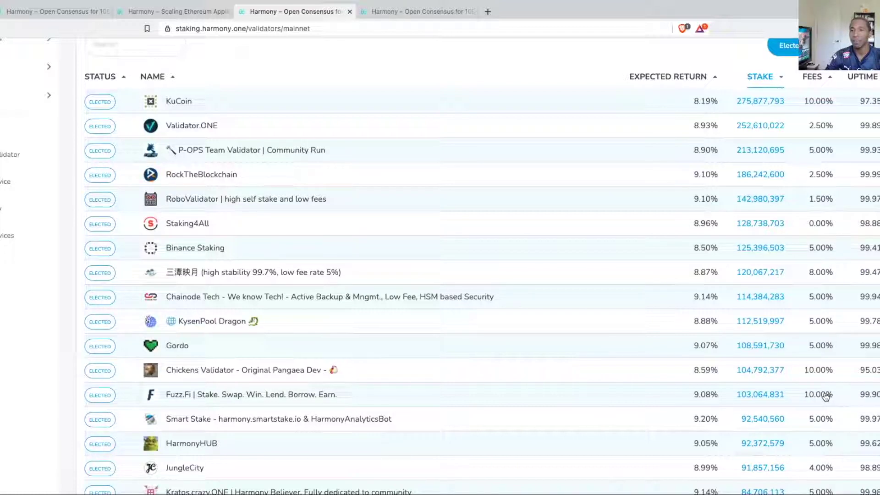
Open the Fuzz.Fi validator page and scroll through its profile
click(236, 394)
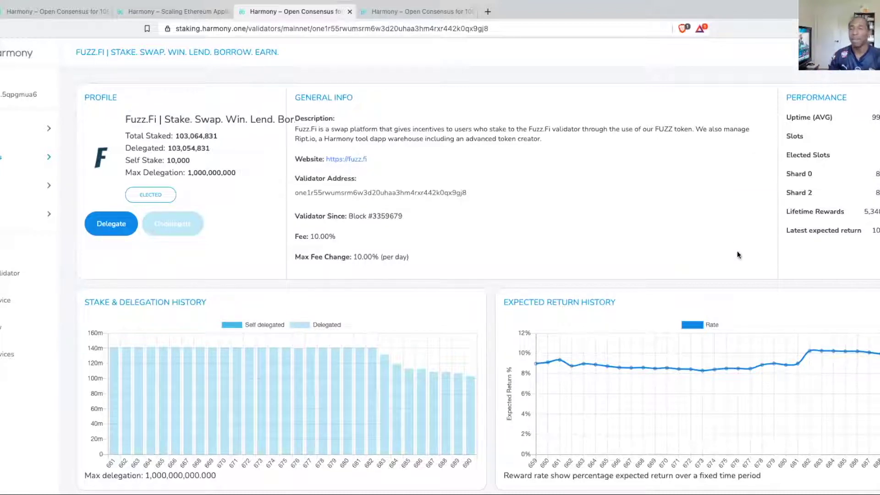
scroll(739, 251, down, 7)
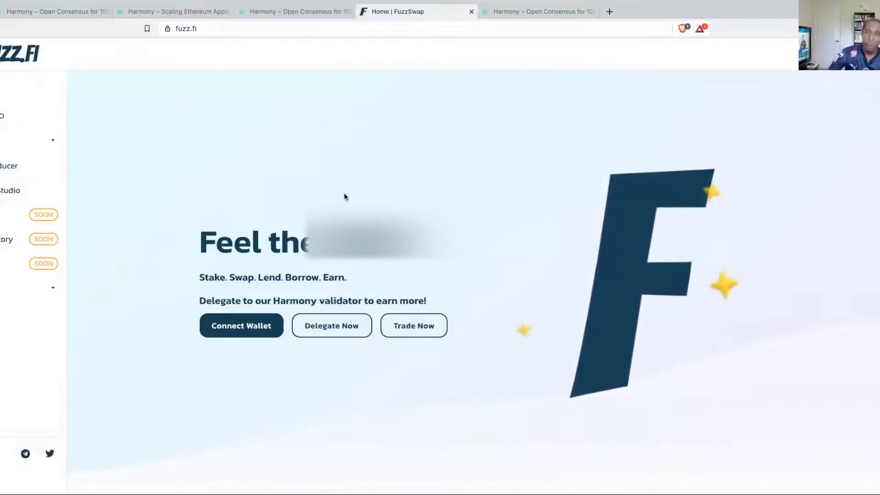
Delegate 400 ONE to Fuzz.Fi, correcting a mistyped amount, then confirm and sign the delegation
click(265, 17)
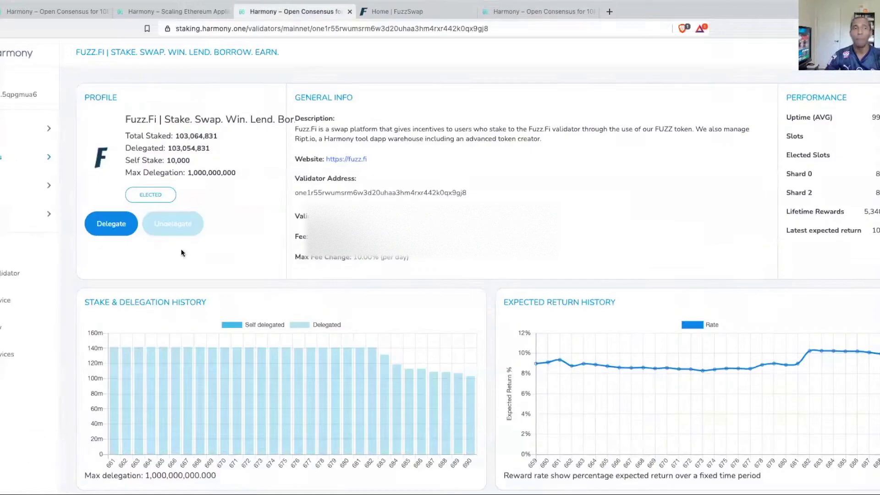
click(111, 225)
click(412, 277)
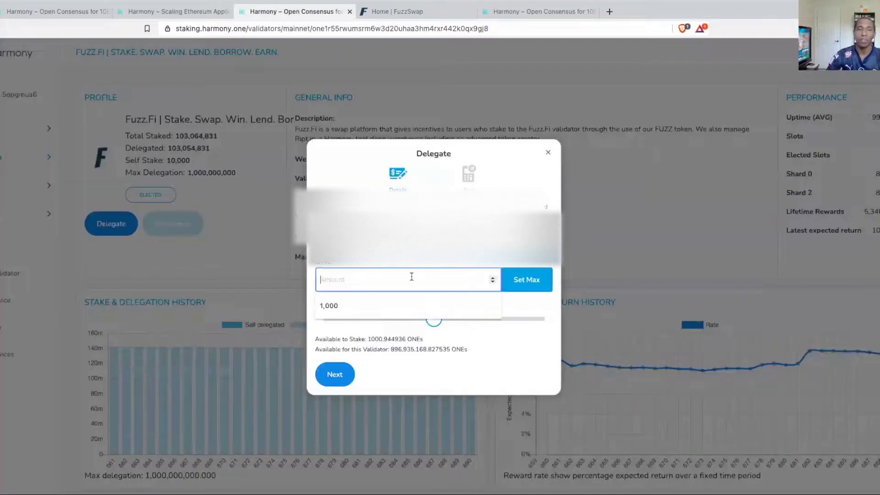
text(5)
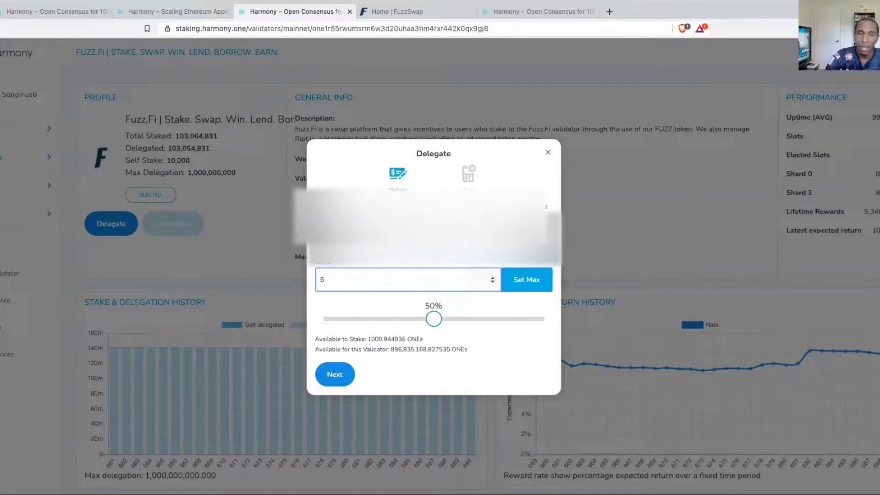
key(BackSpace)
text(400)
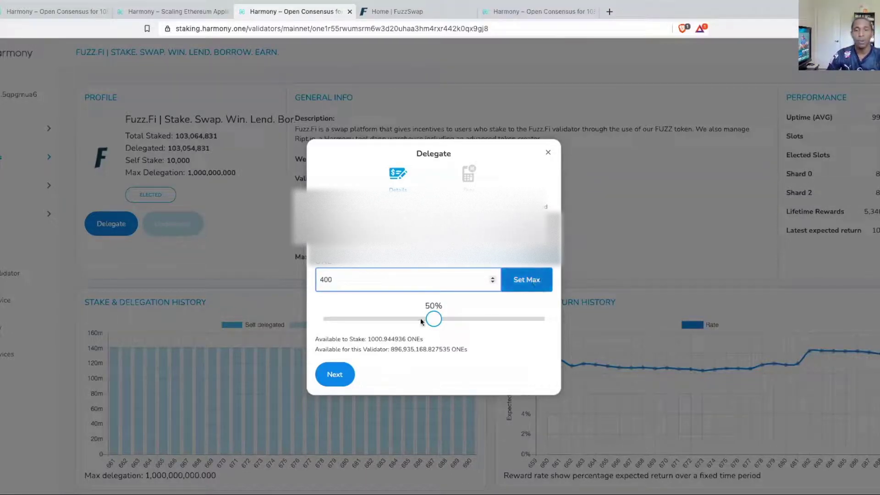
click(335, 375)
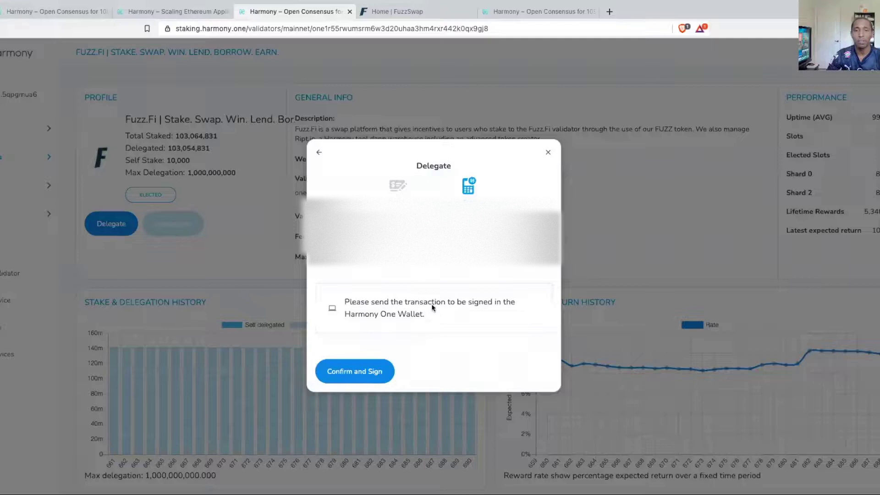
click(359, 371)
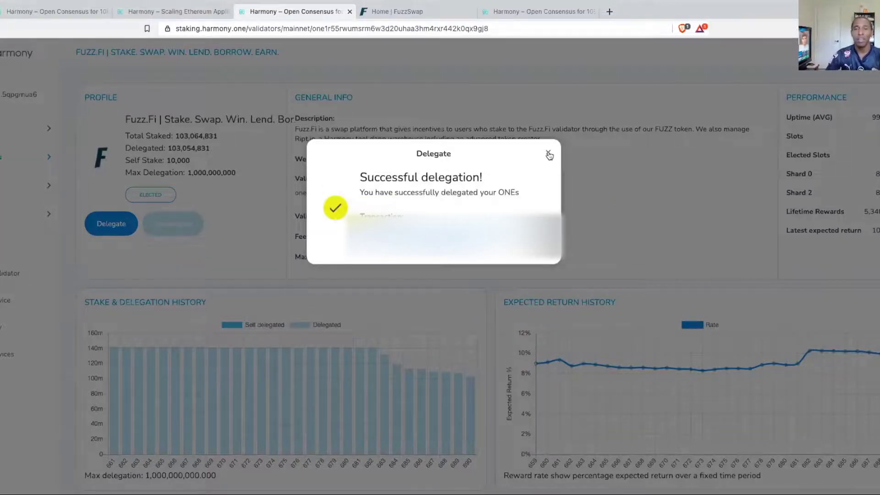
Dismiss the success message, check the 550 and 400 ONE delegations in Portfolio, then return to Validators
click(549, 155)
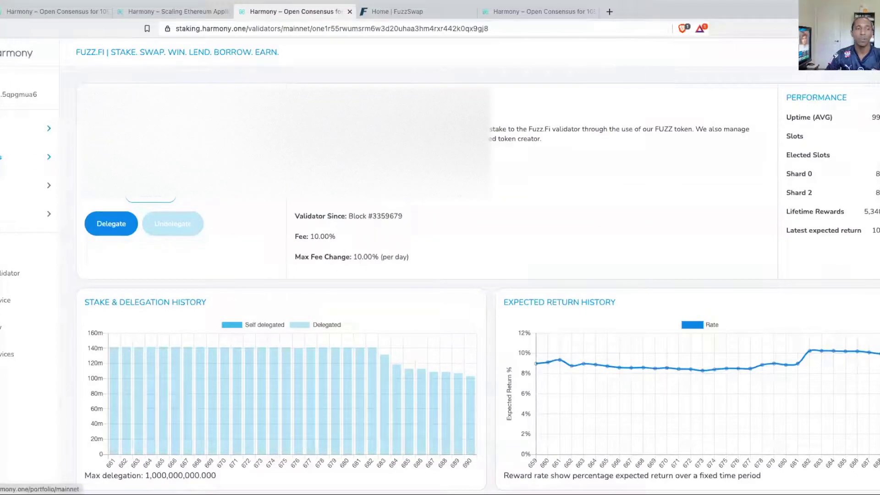
click(75, 134)
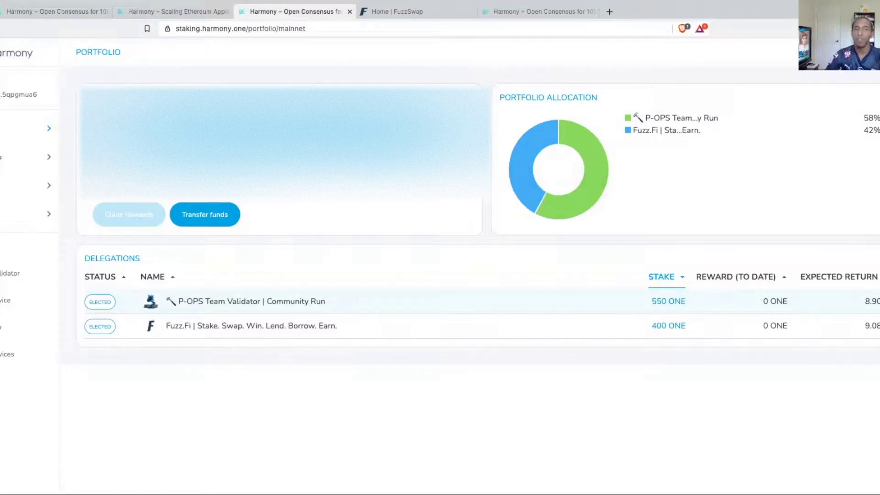
click(19, 157)
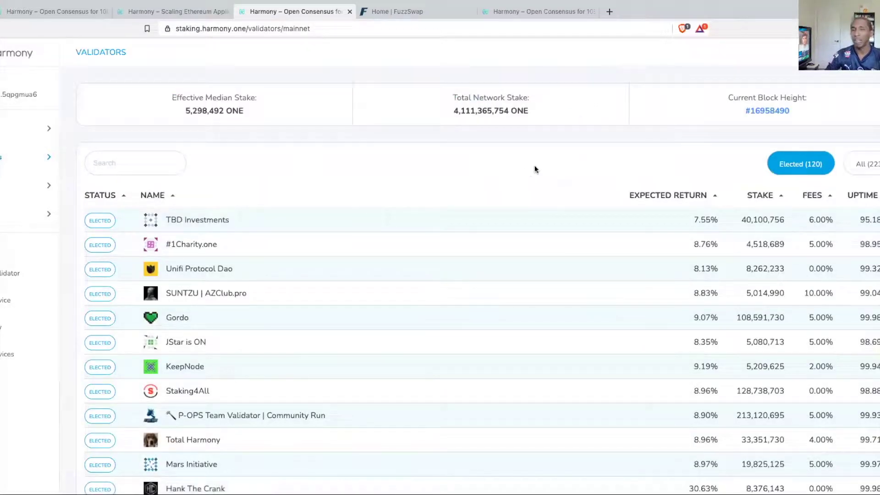
scroll(535, 169, down, 4)
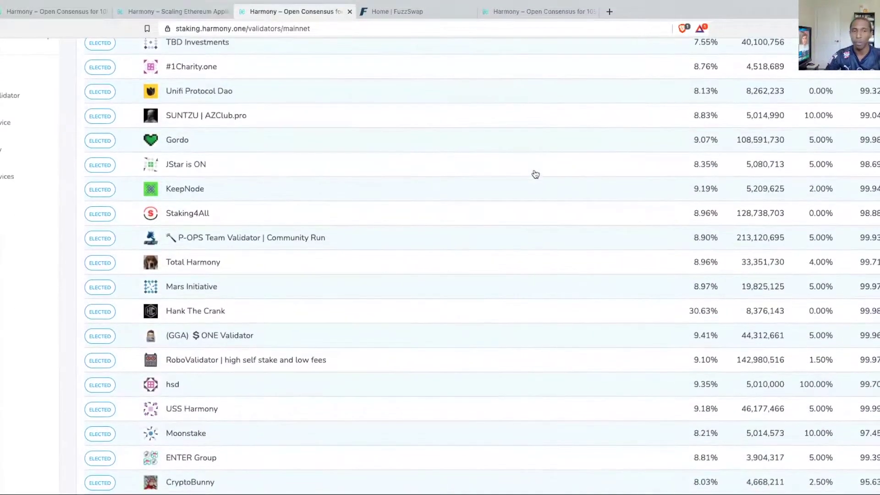
scroll(536, 174, up, 4)
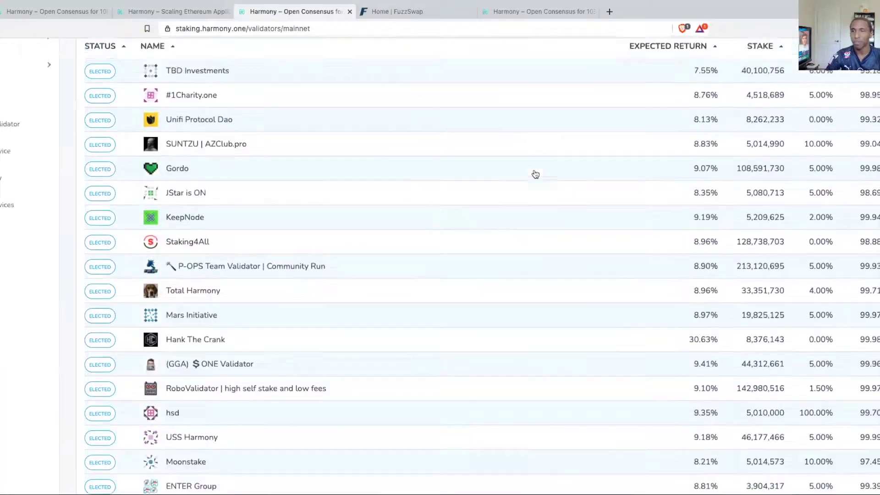
click(784, 198)
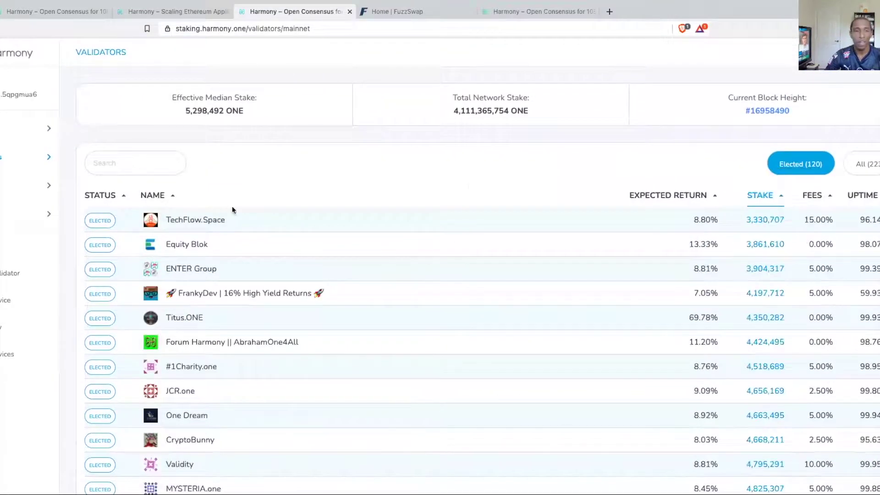
click(198, 271)
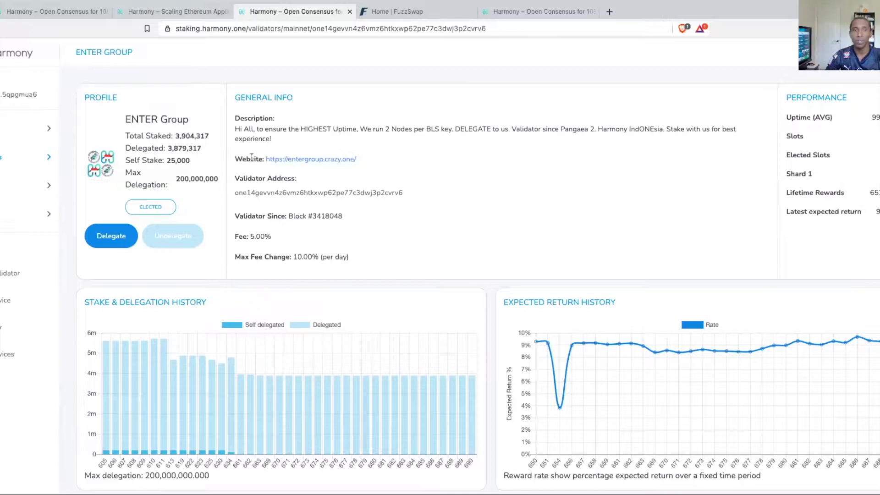
key(alt+Left)
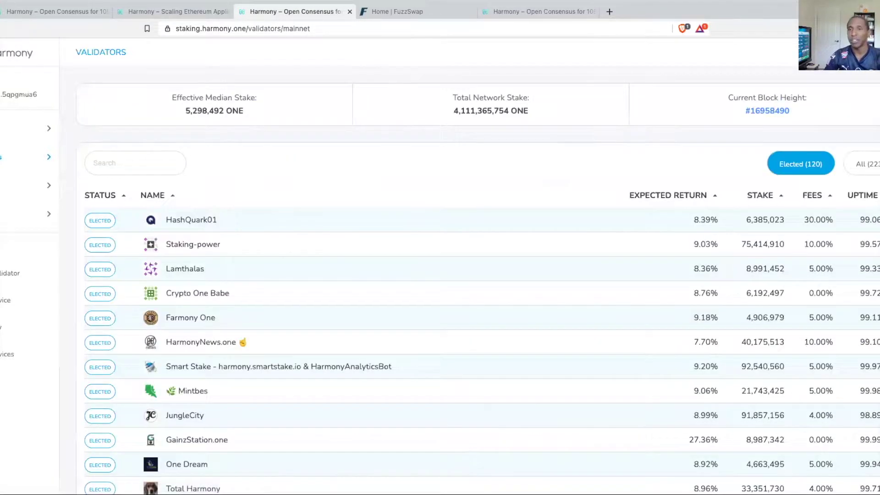